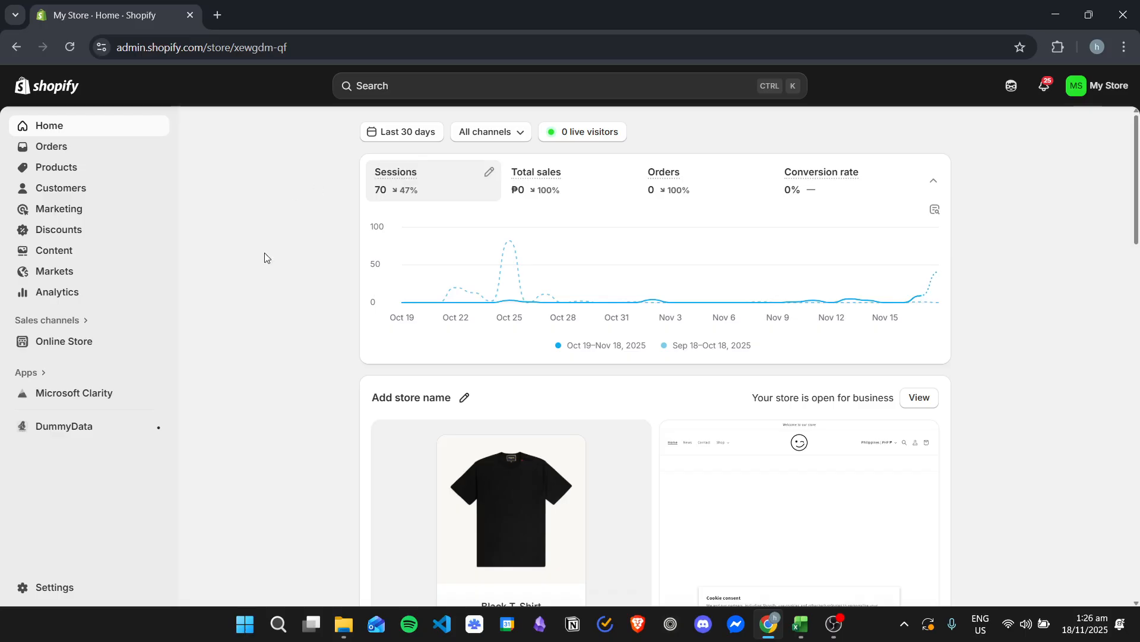
Open the return and refund policy in the store's policy settings and insert the policy template.
click(57, 594)
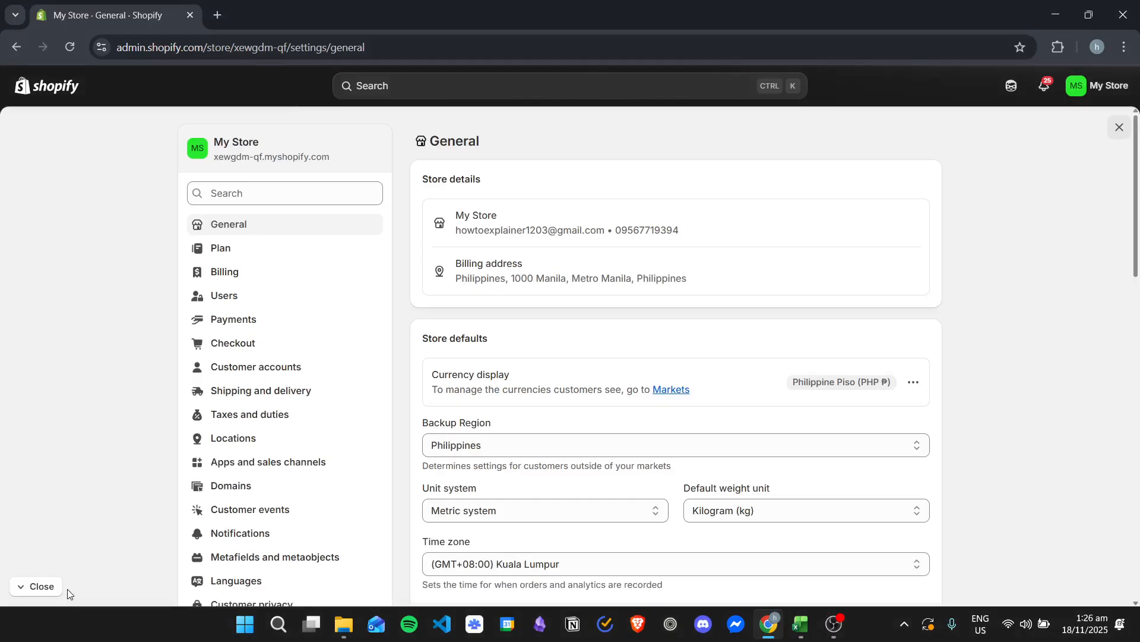
scroll(69, 384, down, 5)
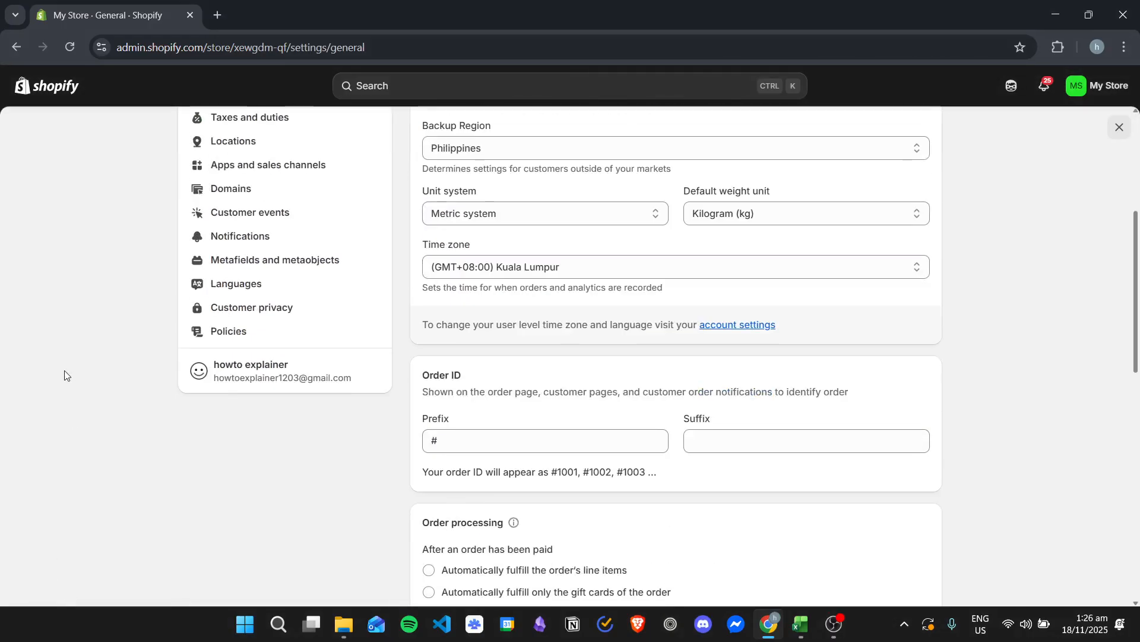
click(254, 330)
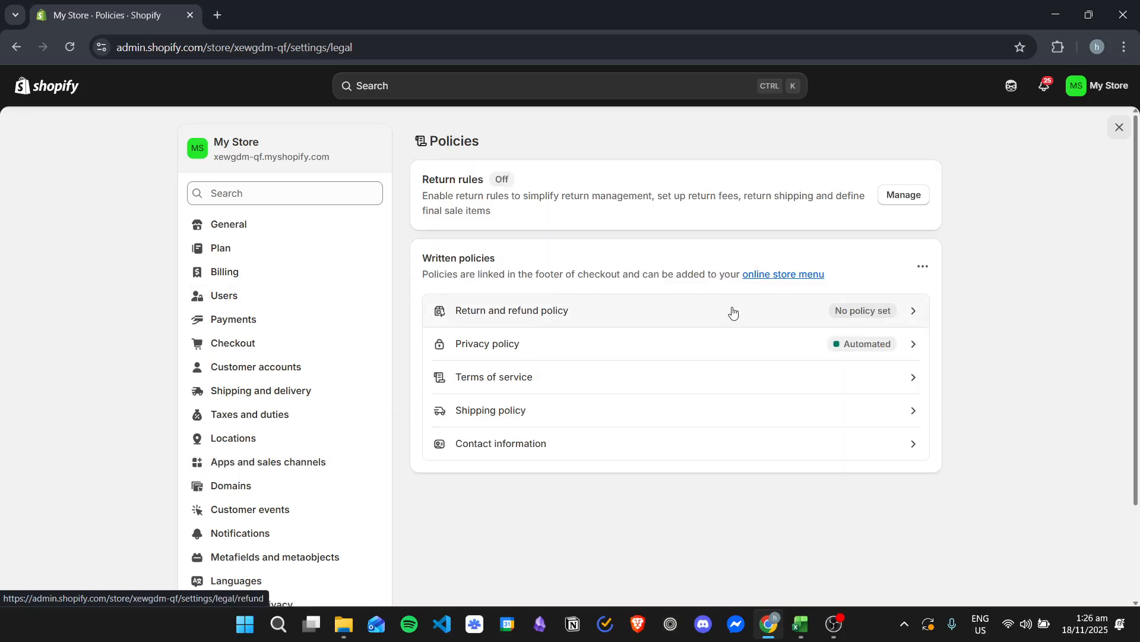
click(784, 302)
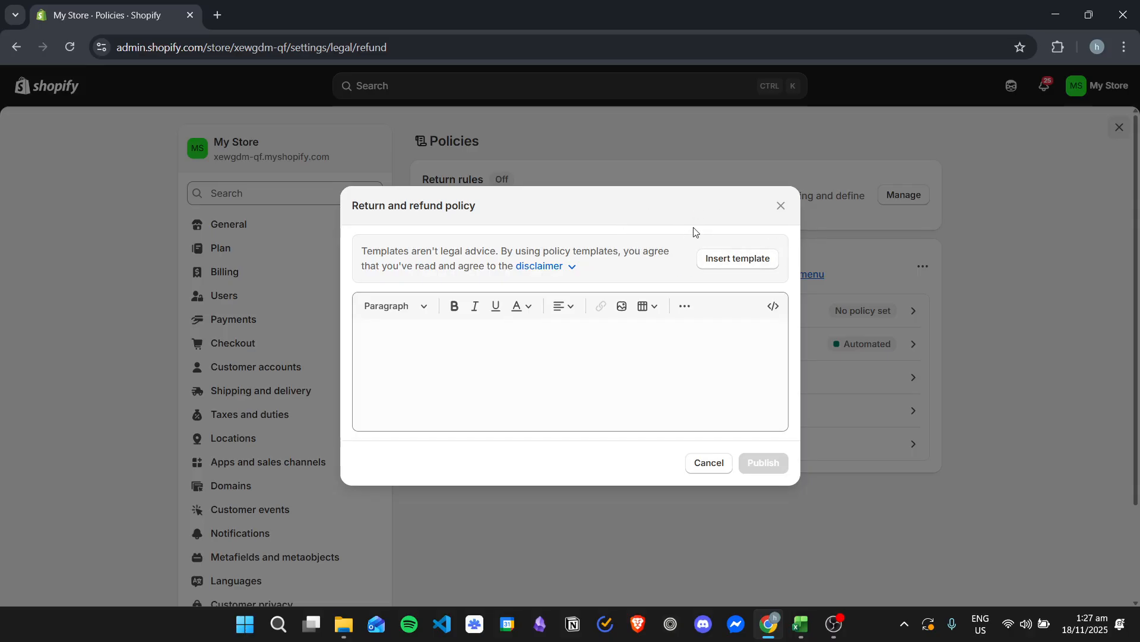
click(751, 258)
Review the inserted return and refund policy template text and publish the policy.
scroll(531, 406, up, 5)
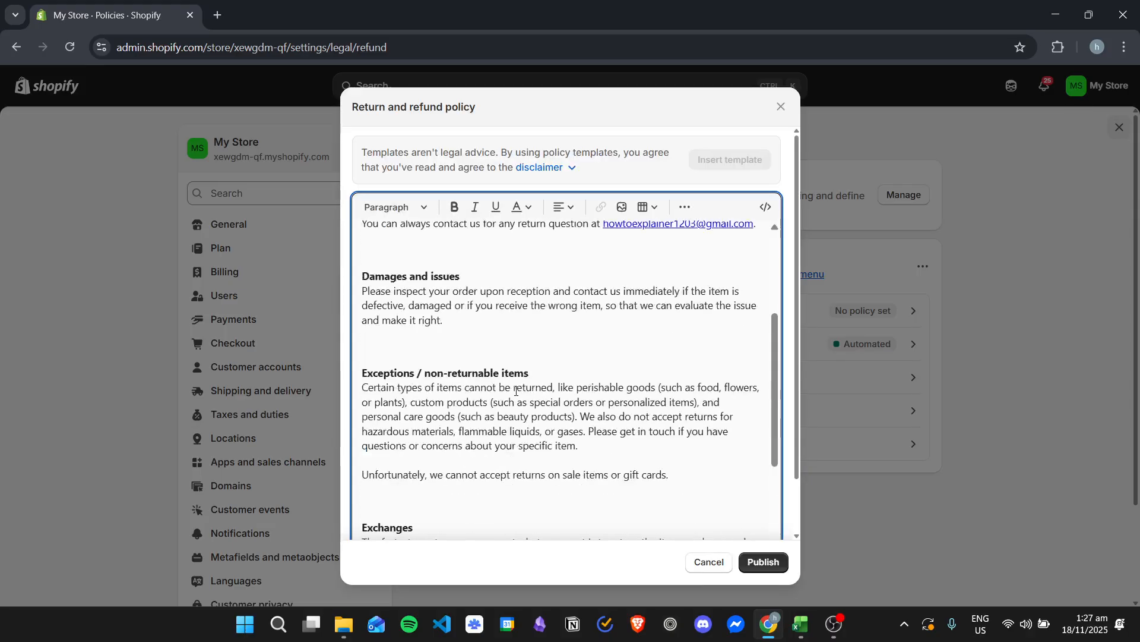
scroll(516, 416, down, 6)
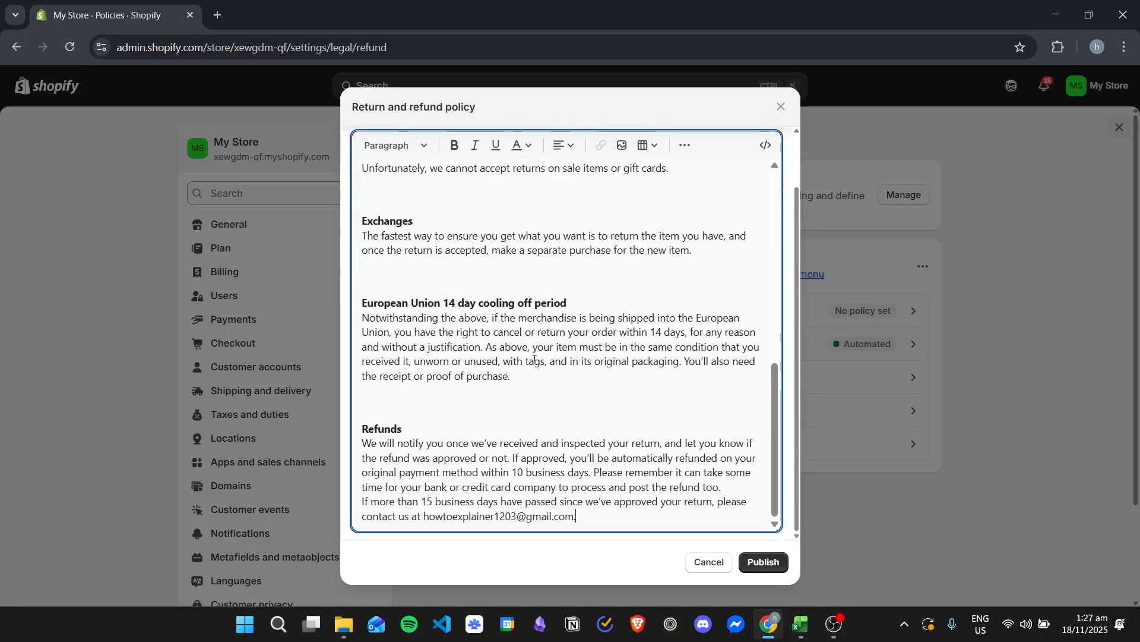
scroll(532, 232, up, 5)
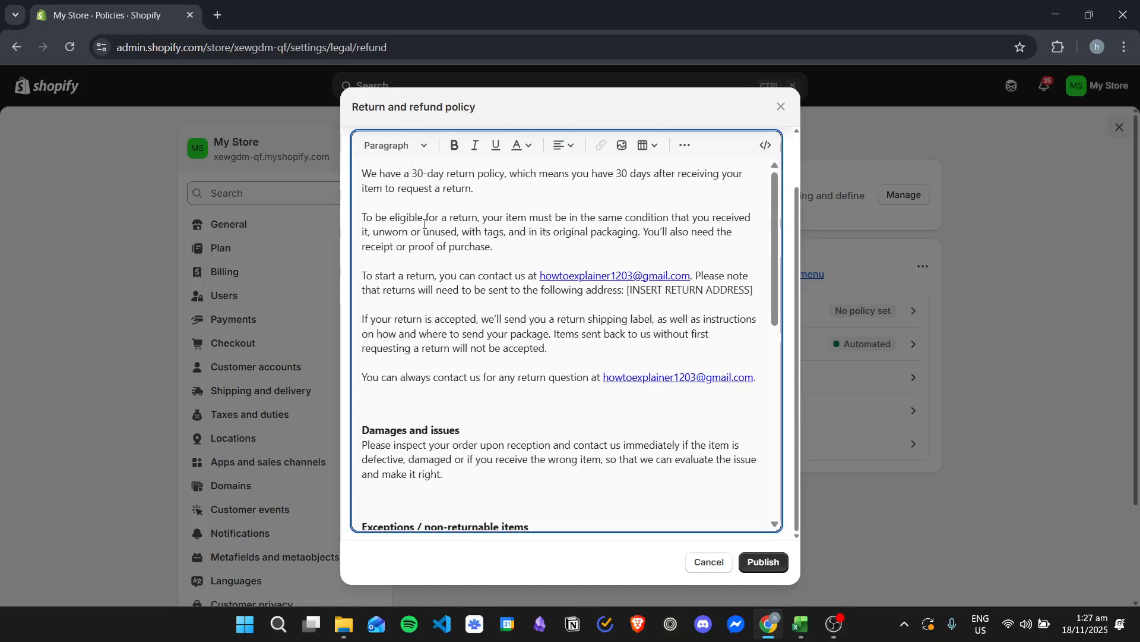
scroll(432, 238, down, 10)
scroll(553, 367, up, 10)
scroll(553, 367, up, 2)
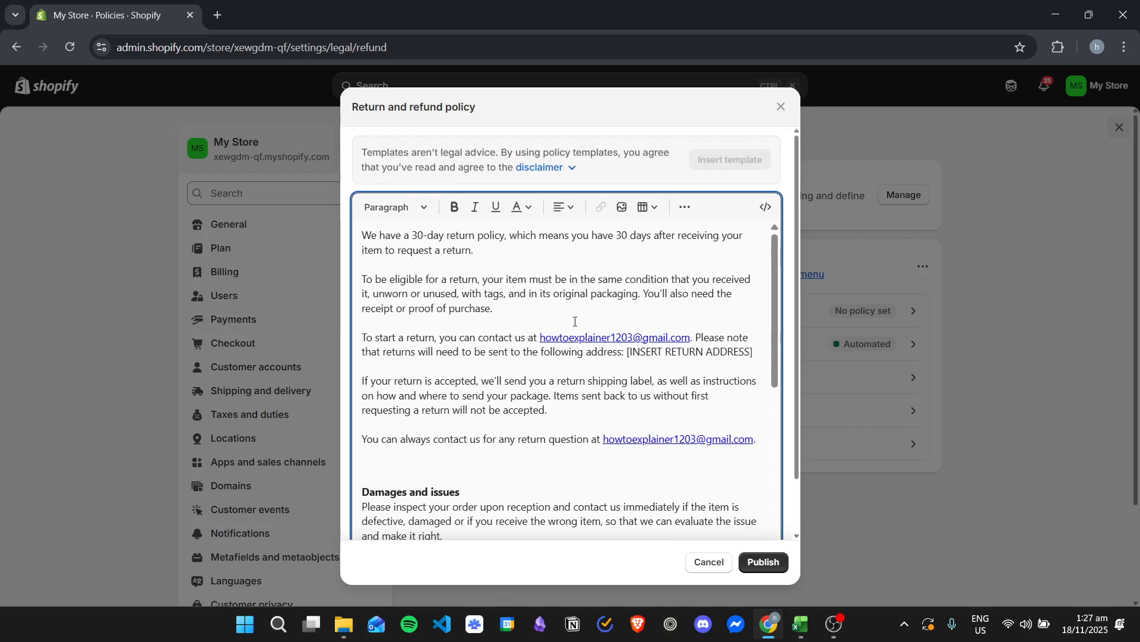
scroll(620, 374, down, 3)
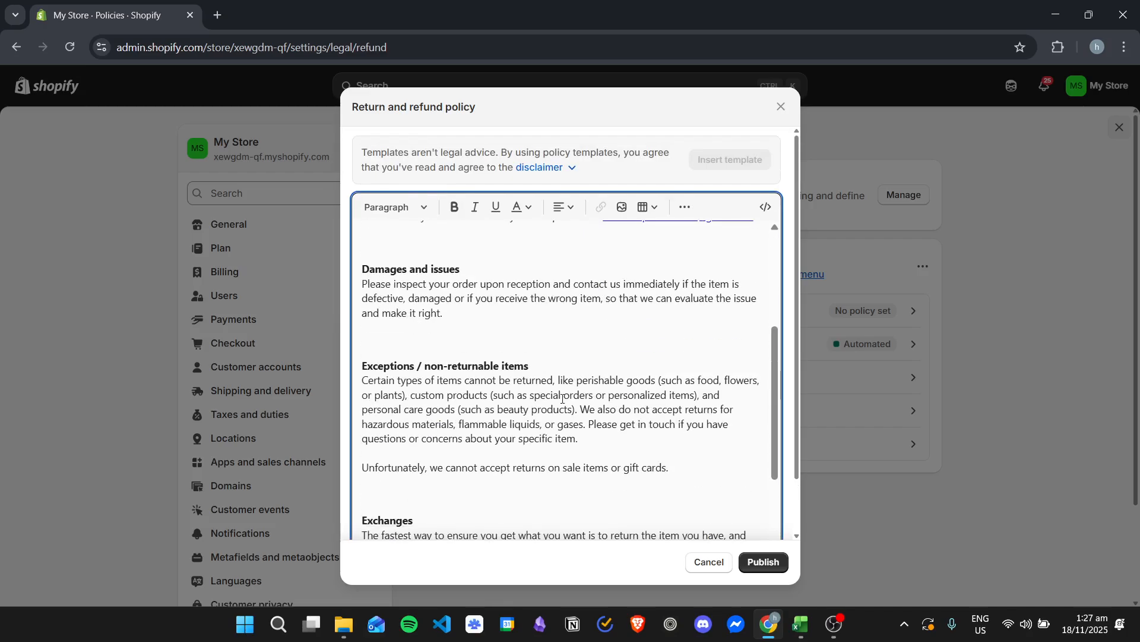
scroll(566, 393, down, 3)
scroll(574, 385, up, 6)
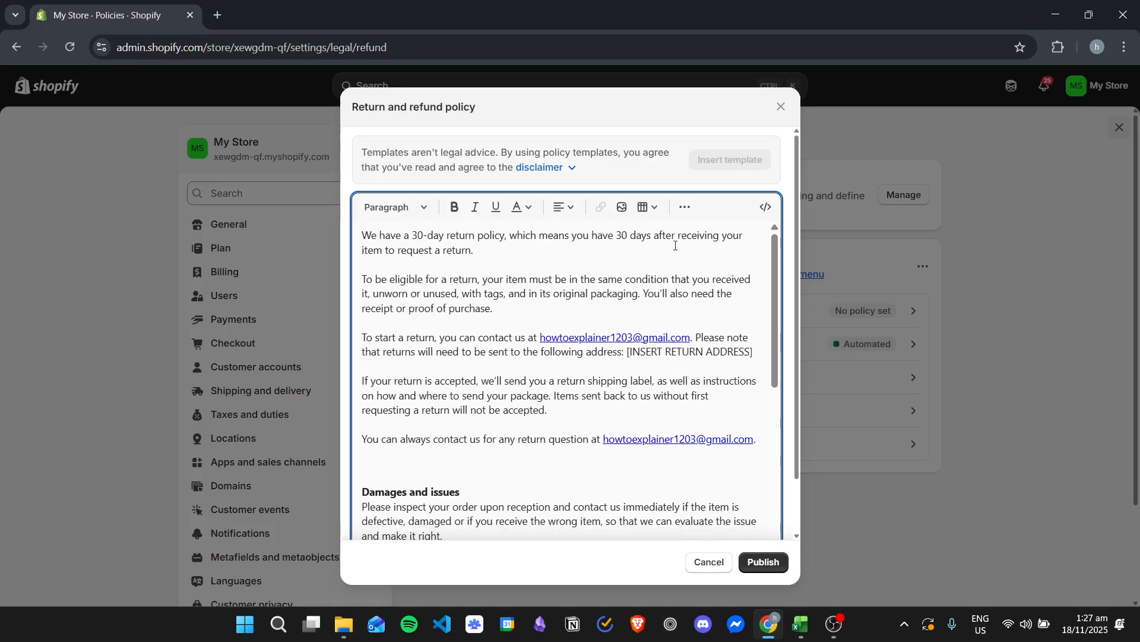
click(766, 562)
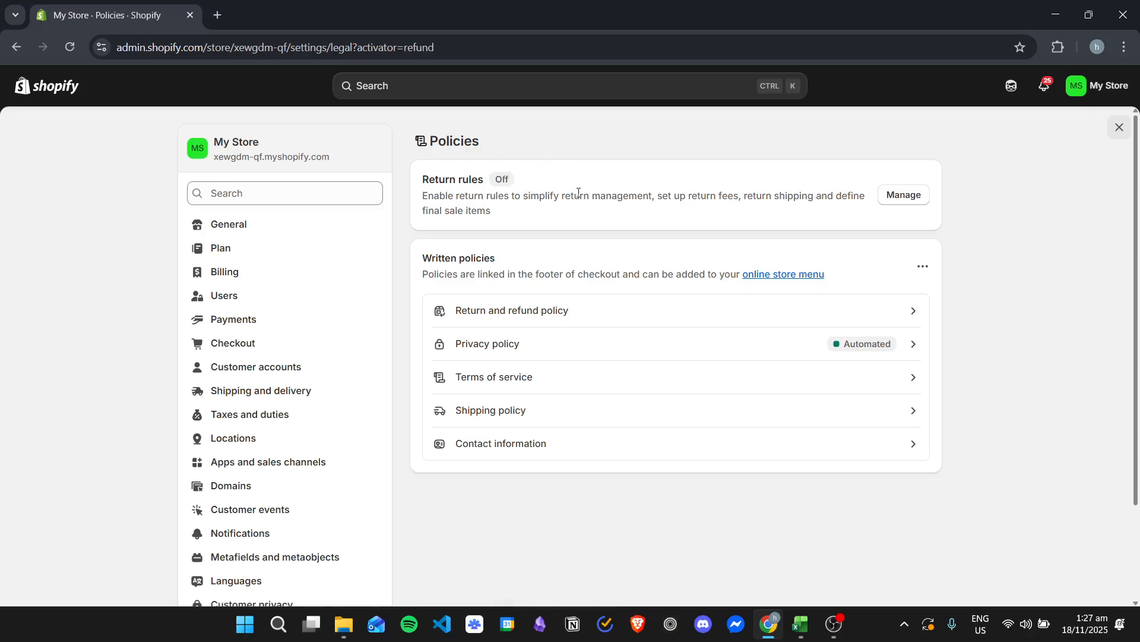
Open the store's return rules for management and look over the available rule options.
click(919, 196)
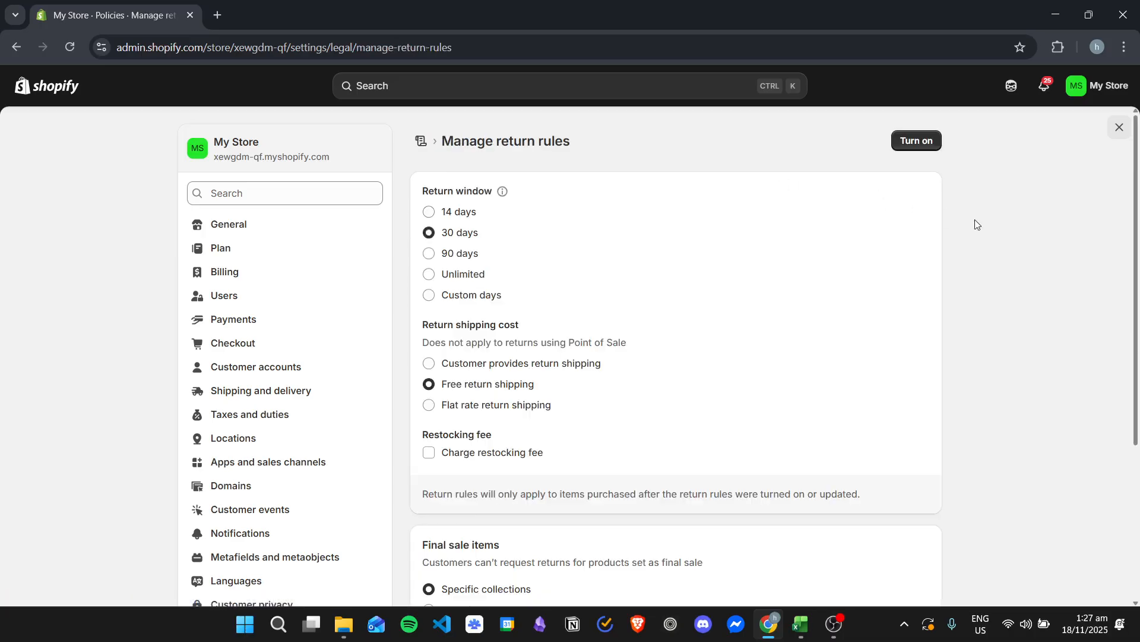
scroll(1009, 239, down, 5)
scroll(981, 241, up, 5)
scroll(979, 241, down, 5)
scroll(972, 241, up, 5)
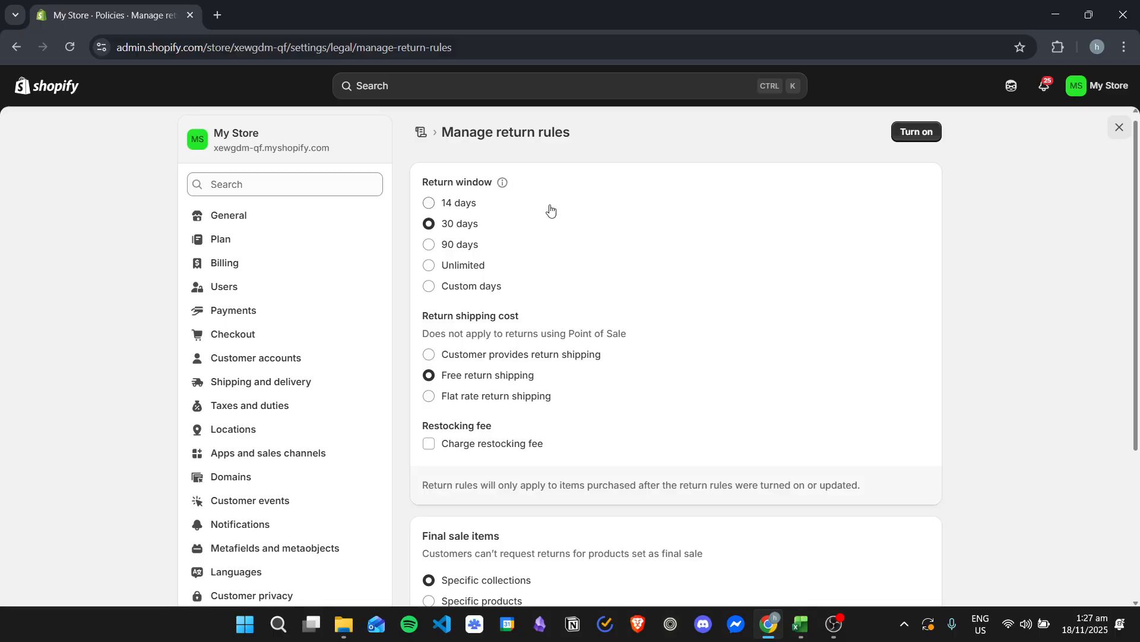
Open the help article on the return window, read its return rules sections and close it.
click(505, 188)
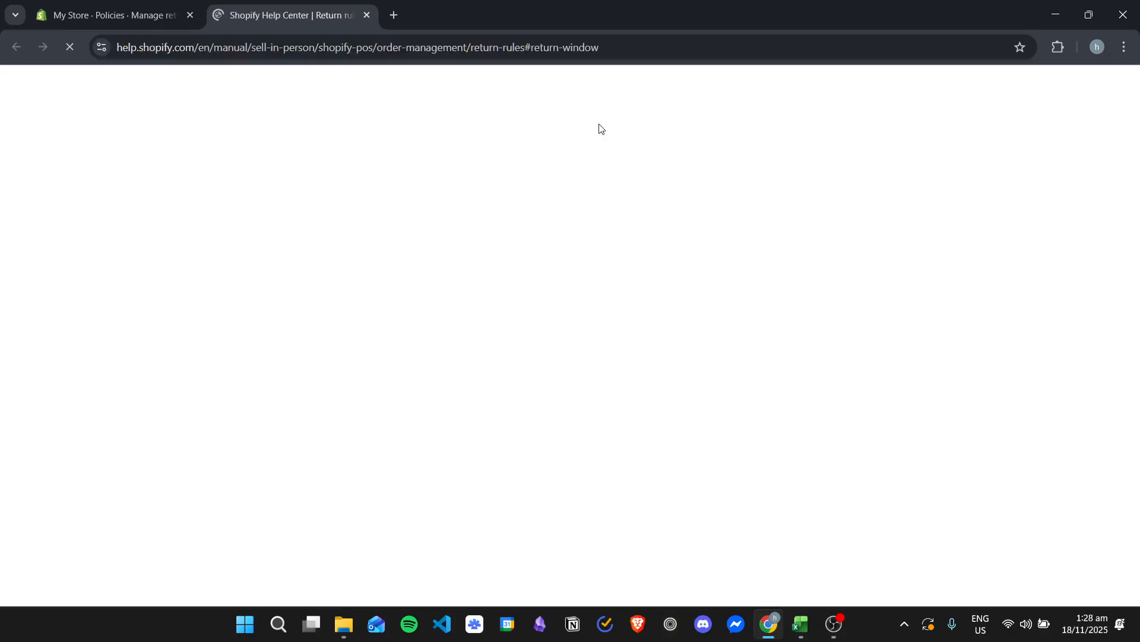
scroll(656, 257, up, 10)
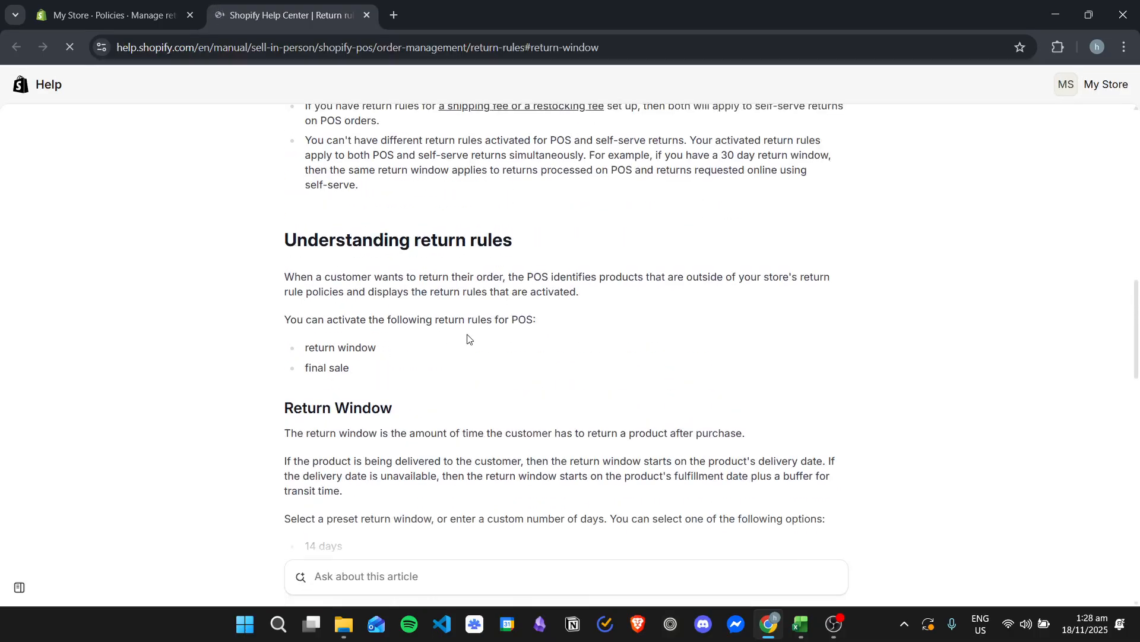
scroll(638, 285, down, 20)
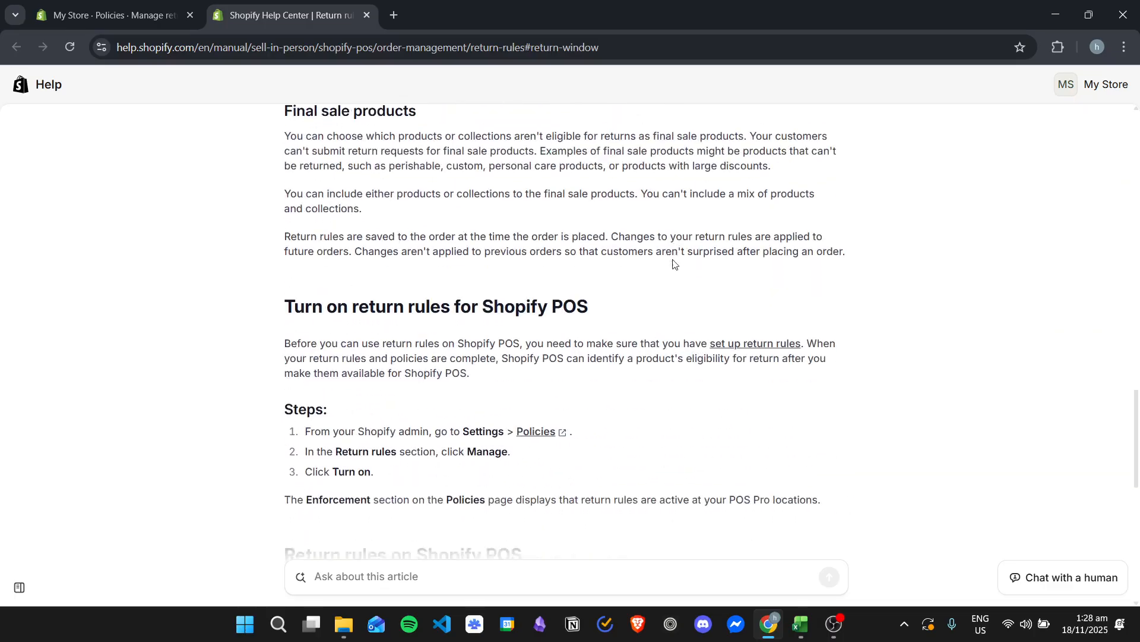
scroll(679, 279, up, 15)
scroll(631, 232, down, 15)
scroll(623, 237, up, 12)
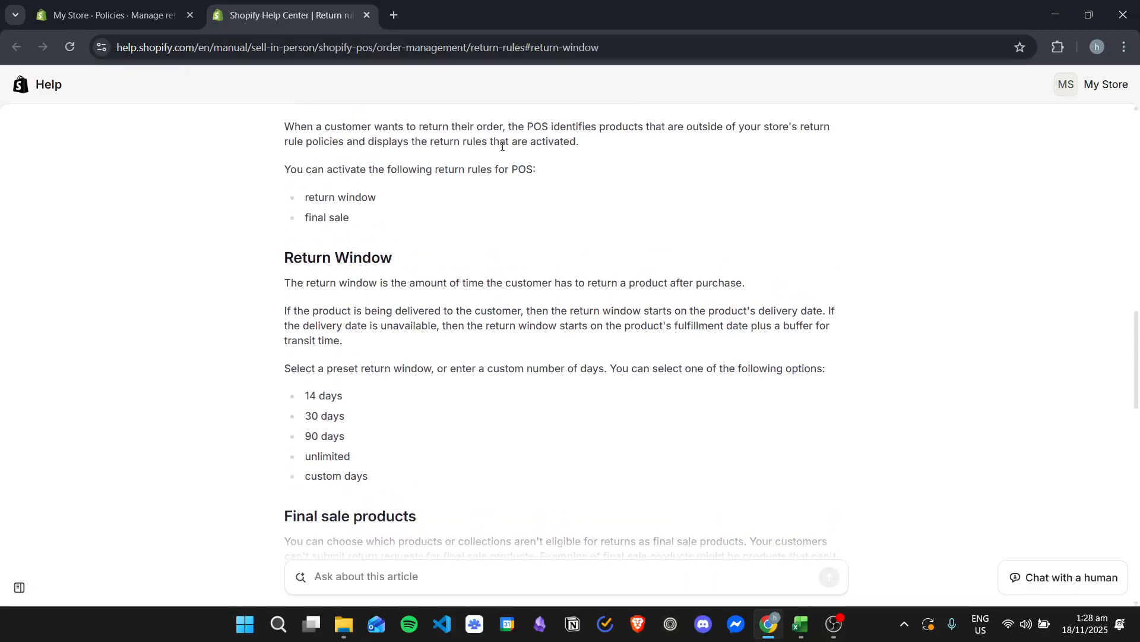
click(366, 15)
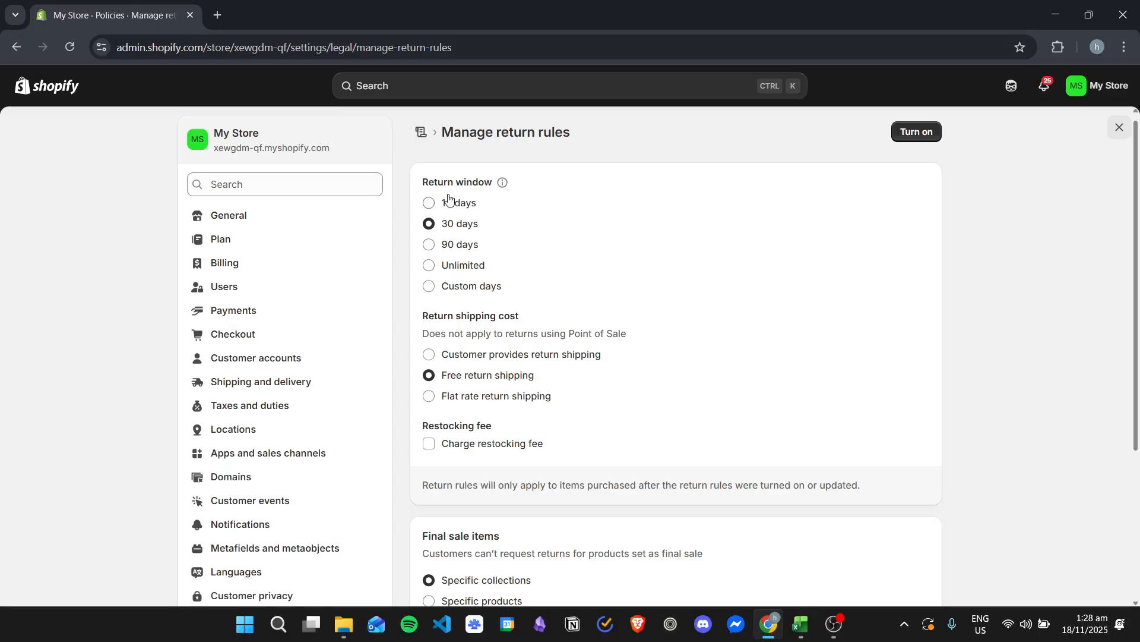
Try the return window options, including a custom window of 100 days, and reselect 30 days.
click(465, 205)
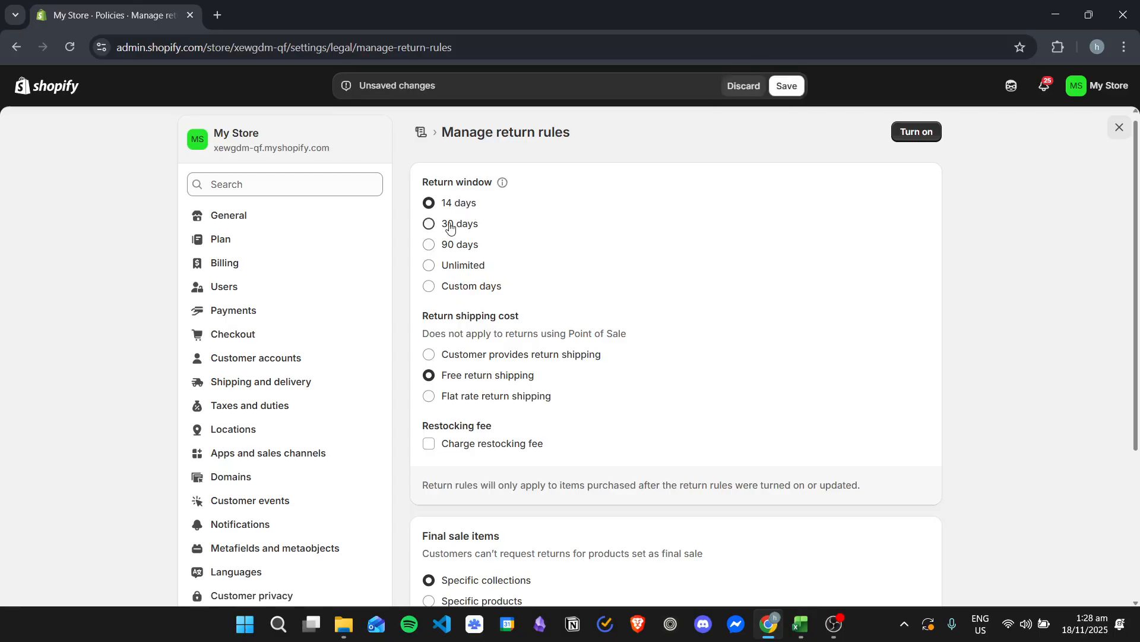
click(472, 220)
click(467, 246)
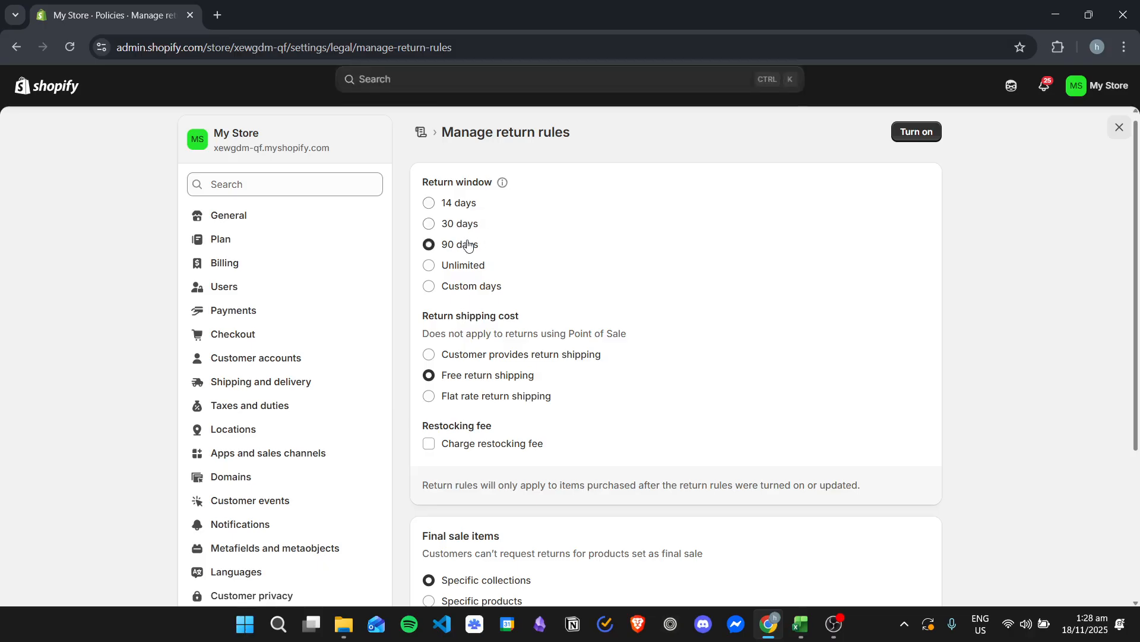
click(468, 265)
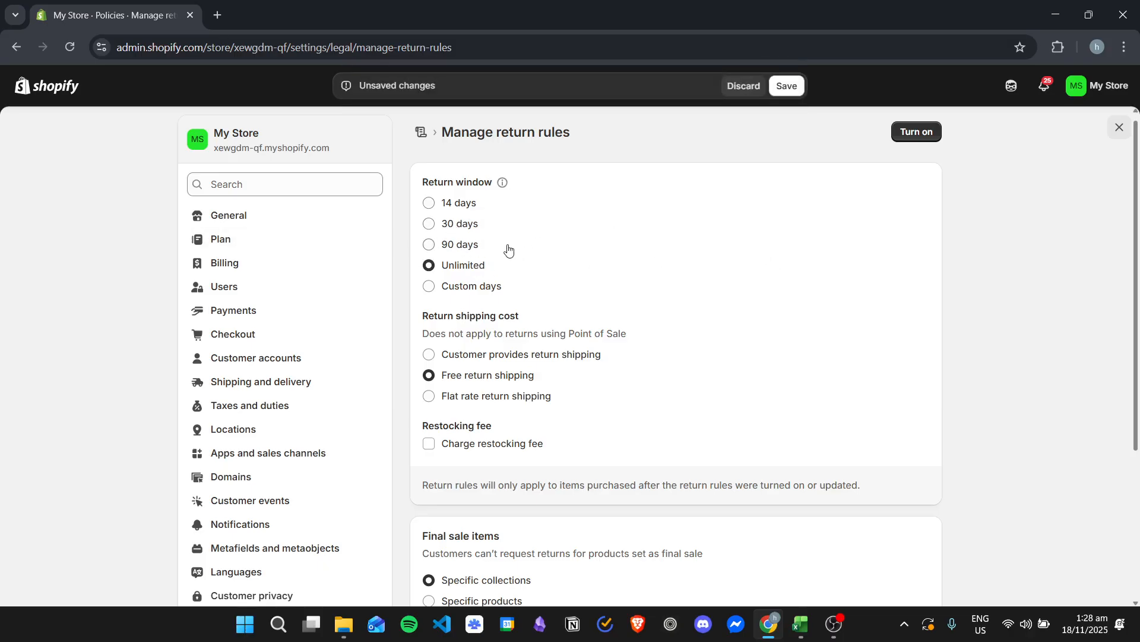
click(459, 288)
click(539, 301)
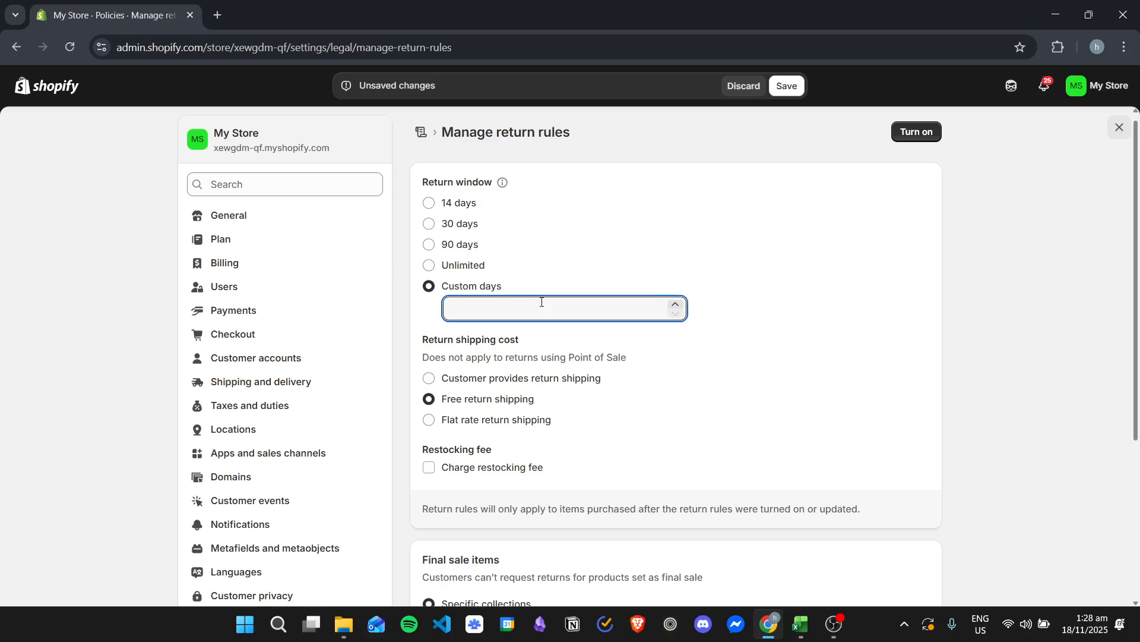
text(100)
click(1017, 232)
click(447, 224)
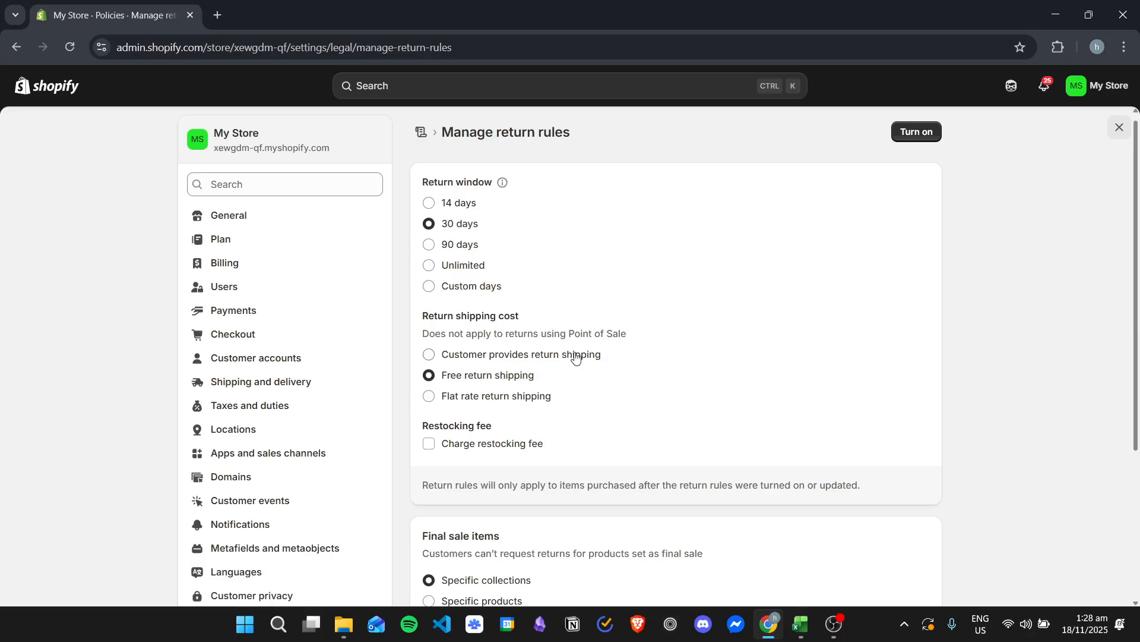
Try customer-provided return shipping and a flat rate of 50 PHP, and switch back to free return shipping.
click(553, 355)
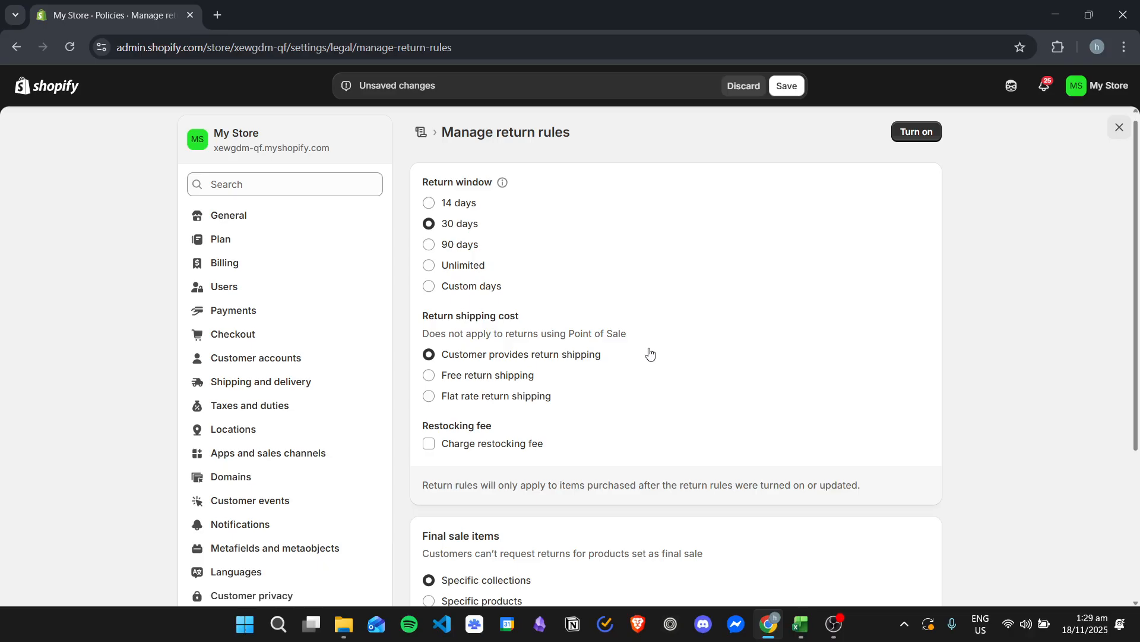
click(483, 378)
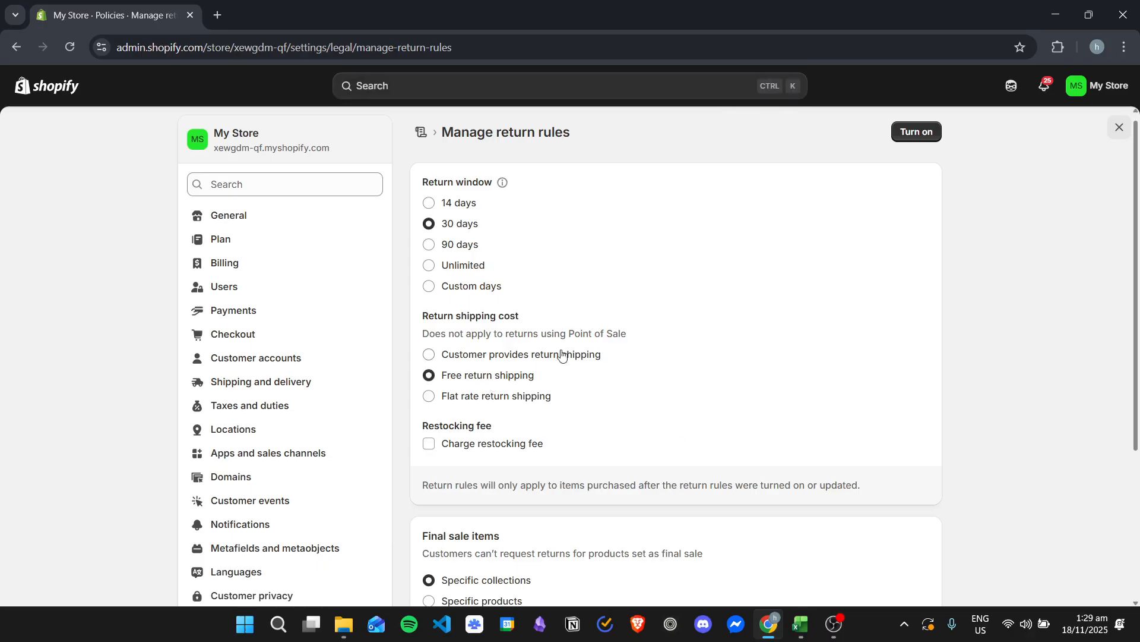
click(492, 398)
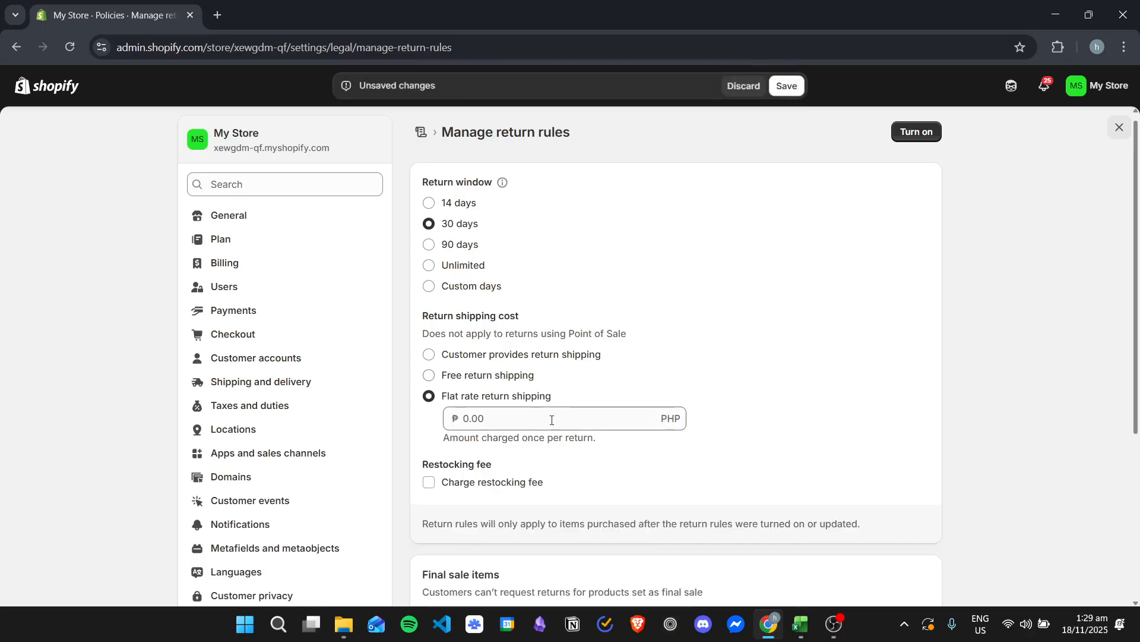
click(589, 419)
text(50)
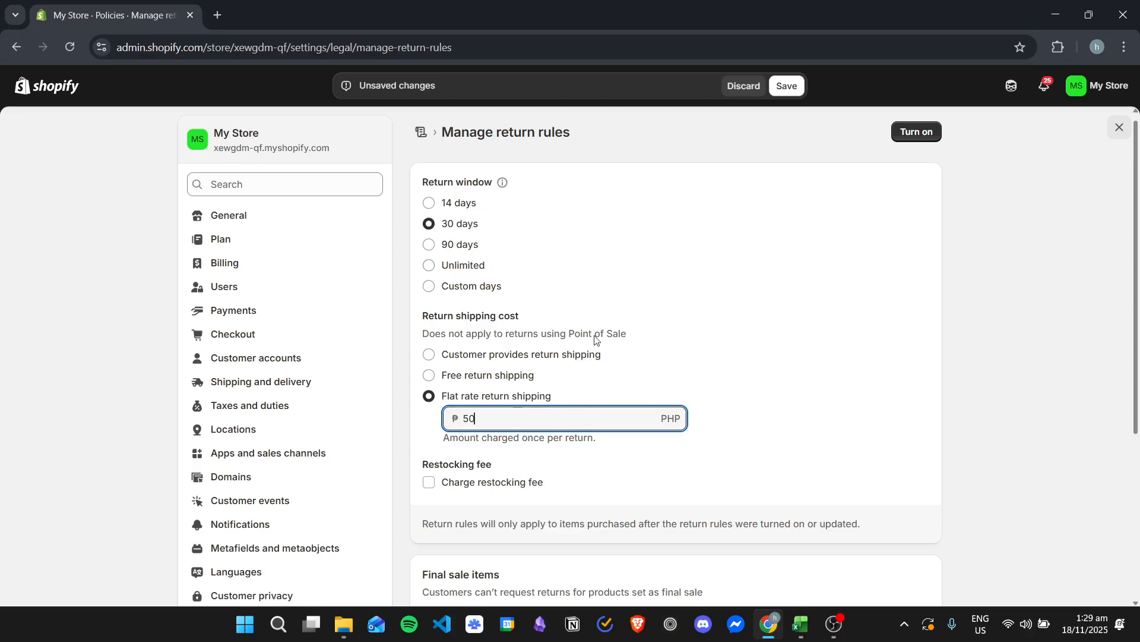
click(497, 381)
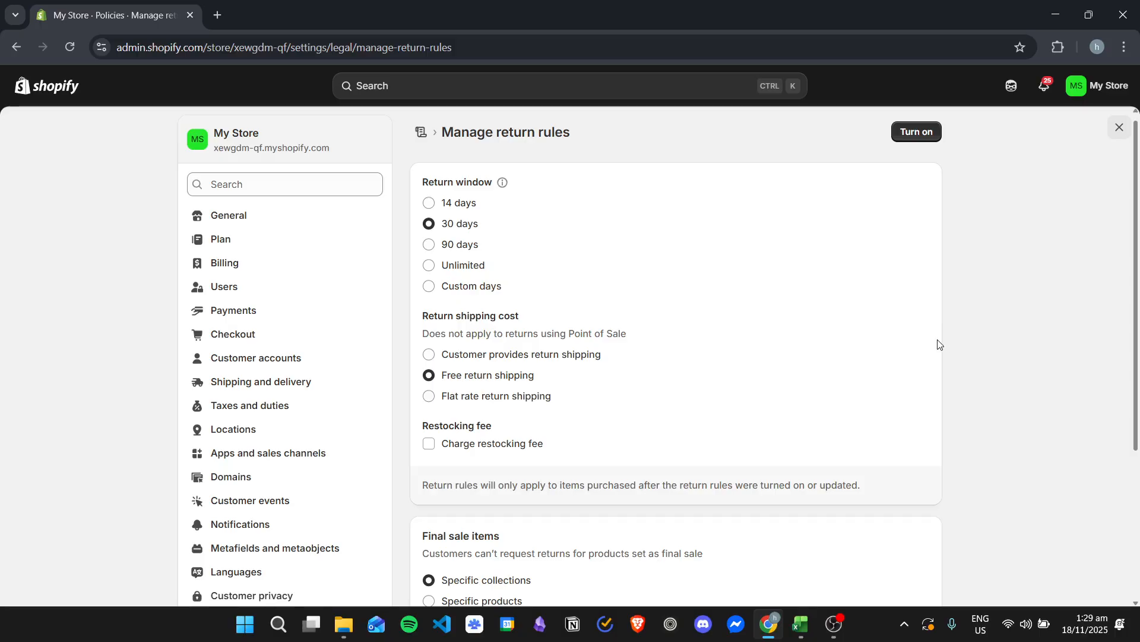
Try the option to charge a restocking fee and leave it disabled.
scroll(900, 335, down, 3)
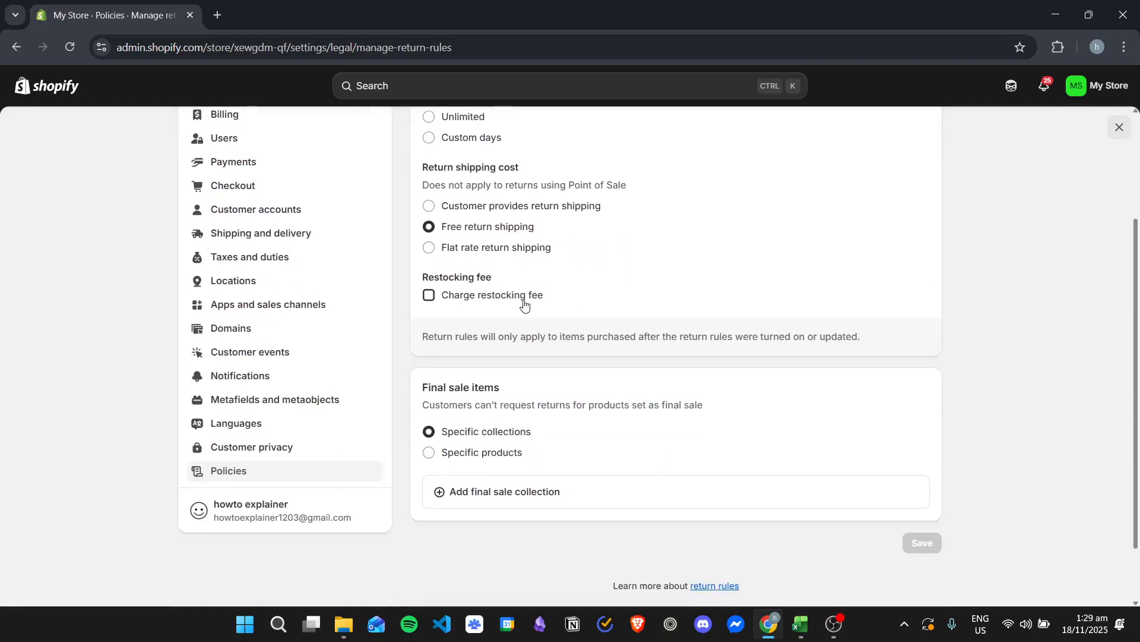
click(417, 293)
double_click(518, 296)
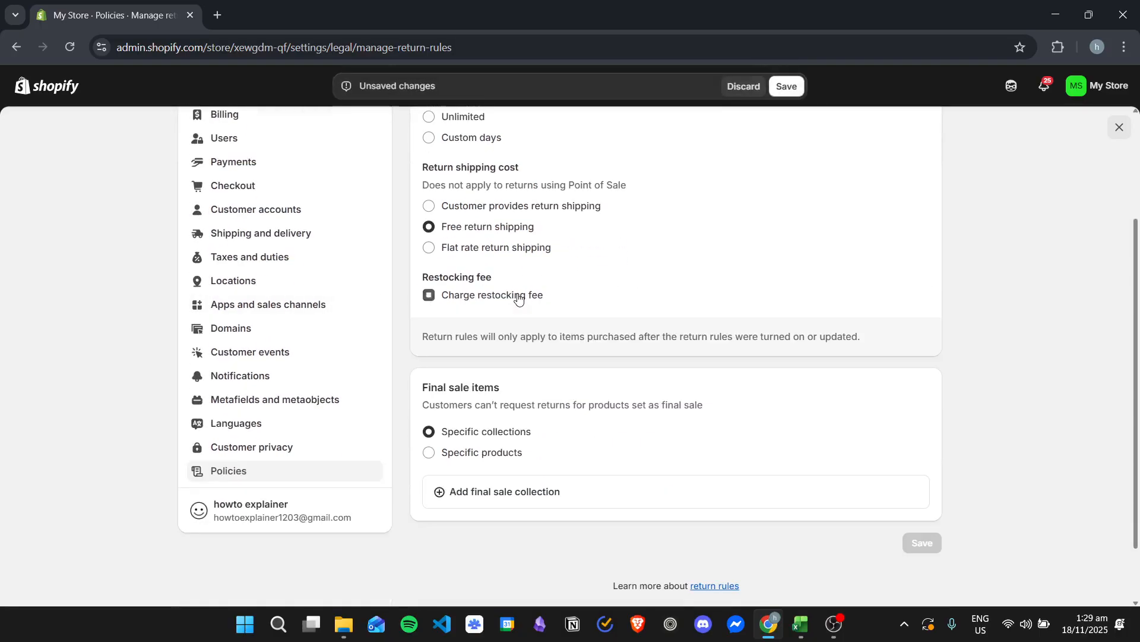
click(454, 297)
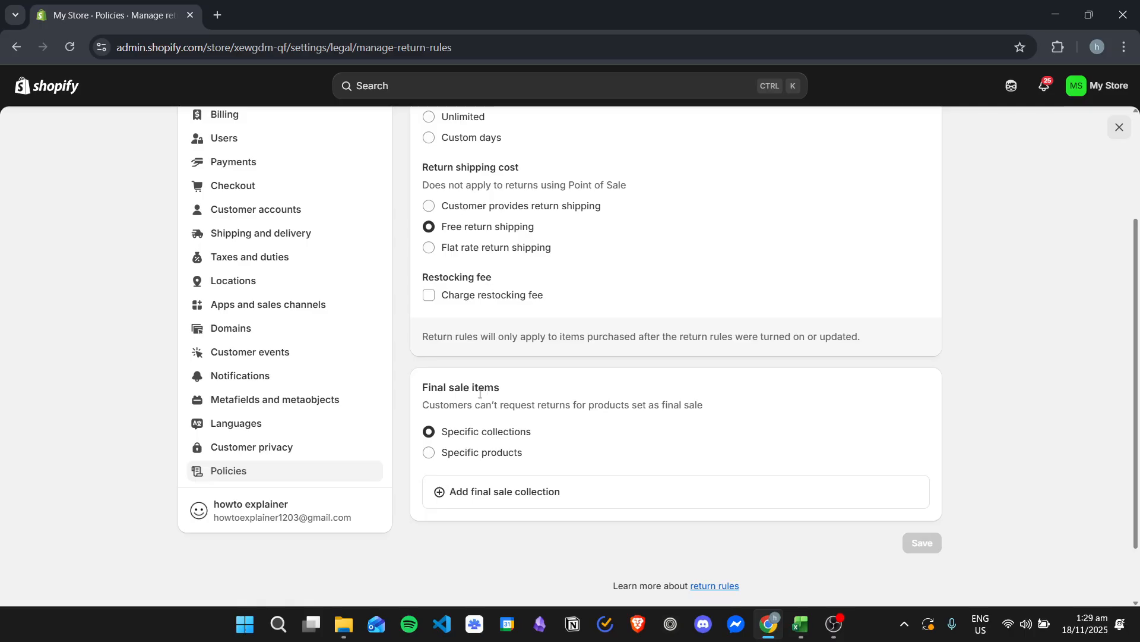
Set final sale items to specific products and add the Ballpen product.
click(475, 453)
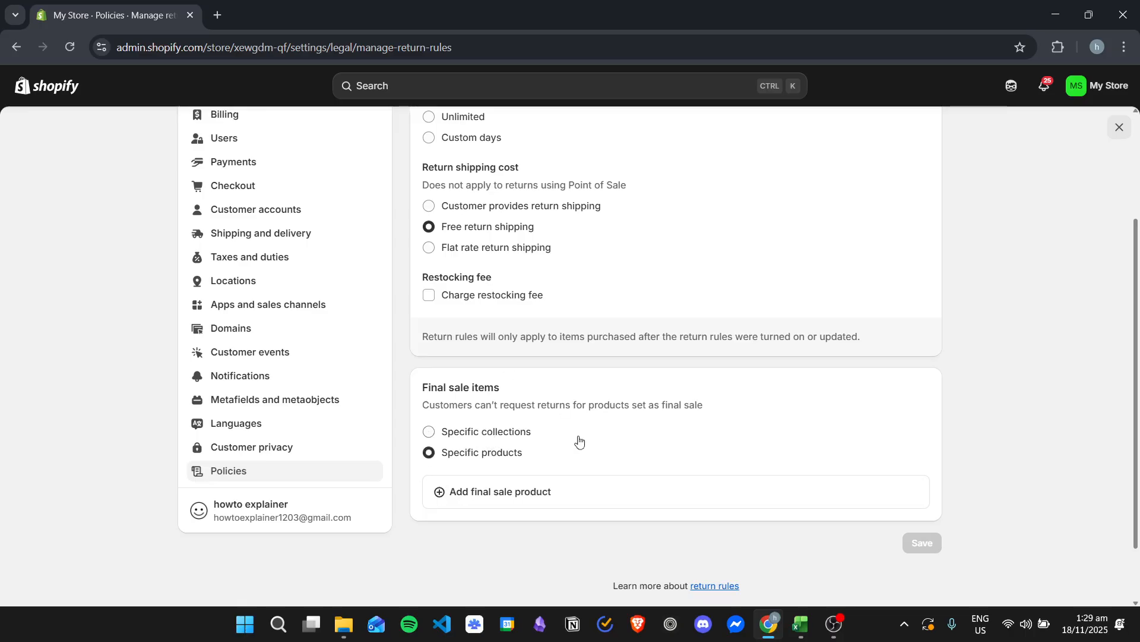
click(548, 493)
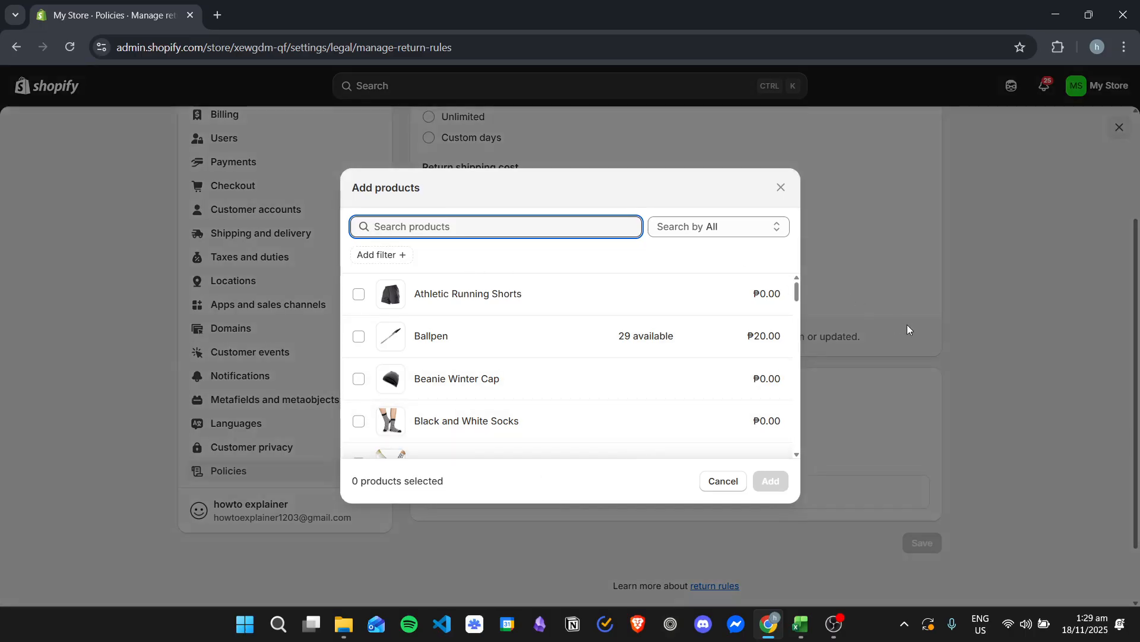
click(508, 331)
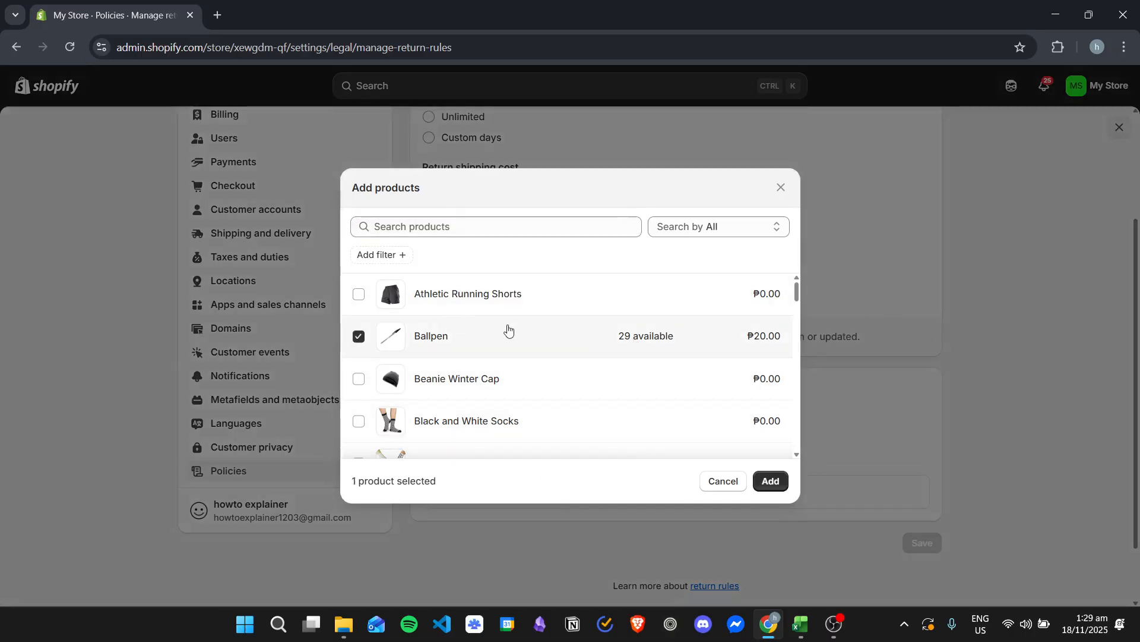
click(772, 480)
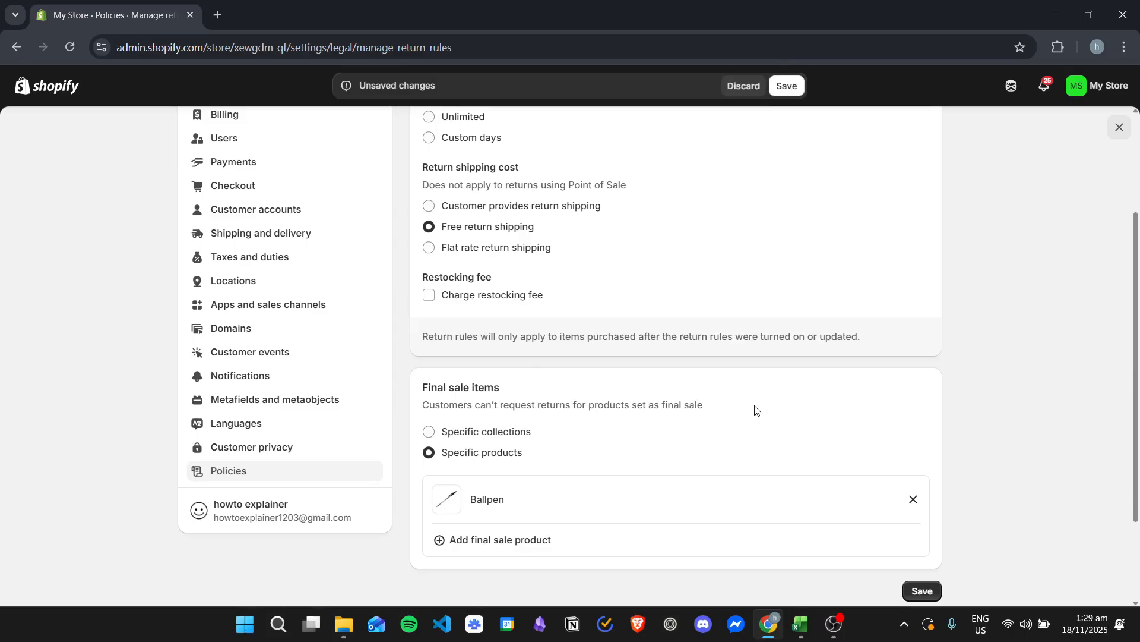
Review and save the configured return rules without turning them on, and go back to the Policies settings.
scroll(576, 257, up, 3)
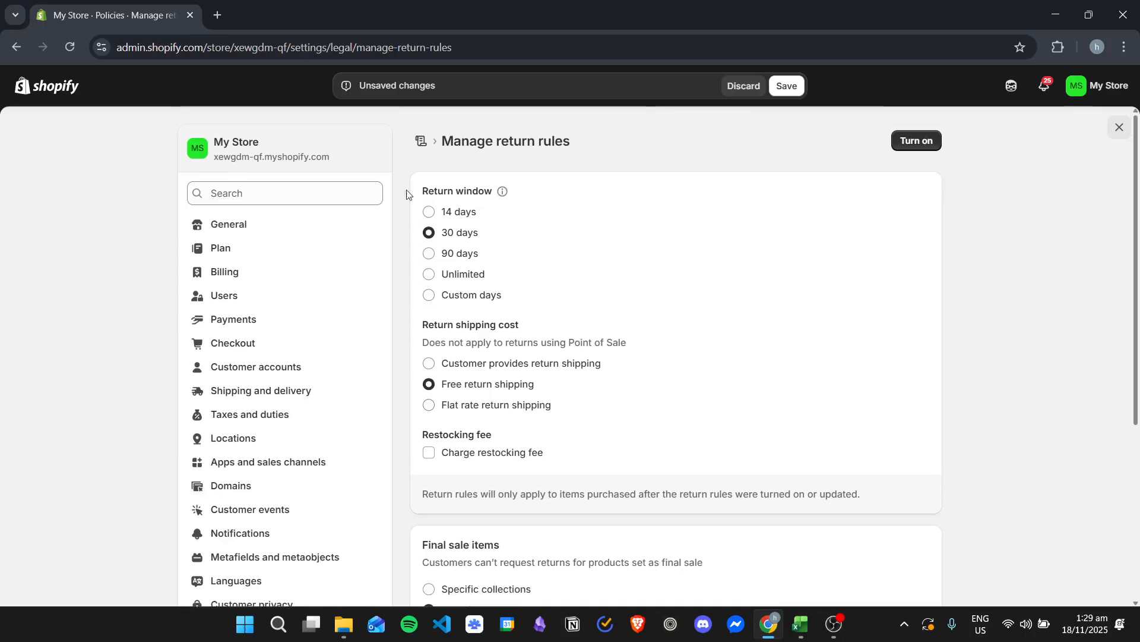
scroll(715, 300, down, 5)
scroll(811, 303, up, 5)
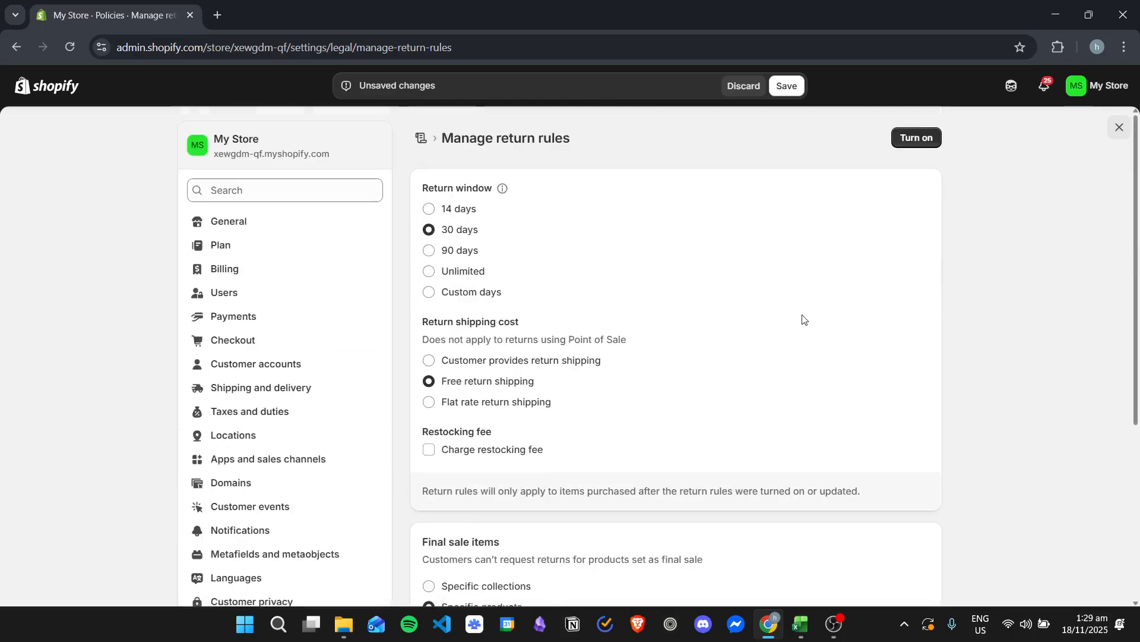
scroll(708, 326, down, 3)
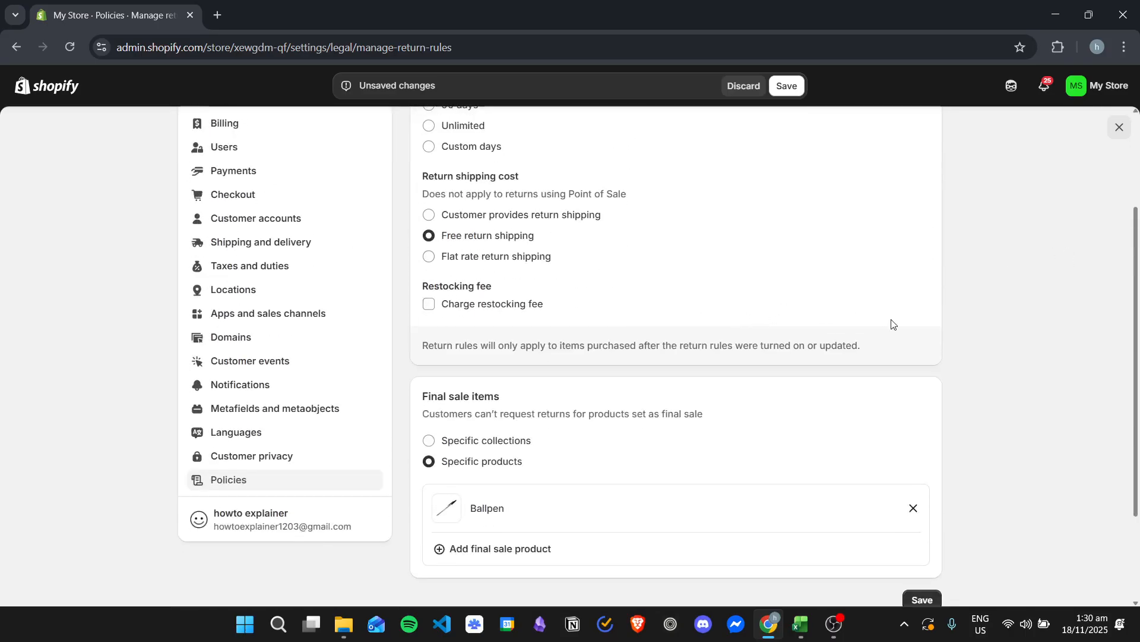
scroll(889, 318, up, 3)
scroll(668, 279, down, 4)
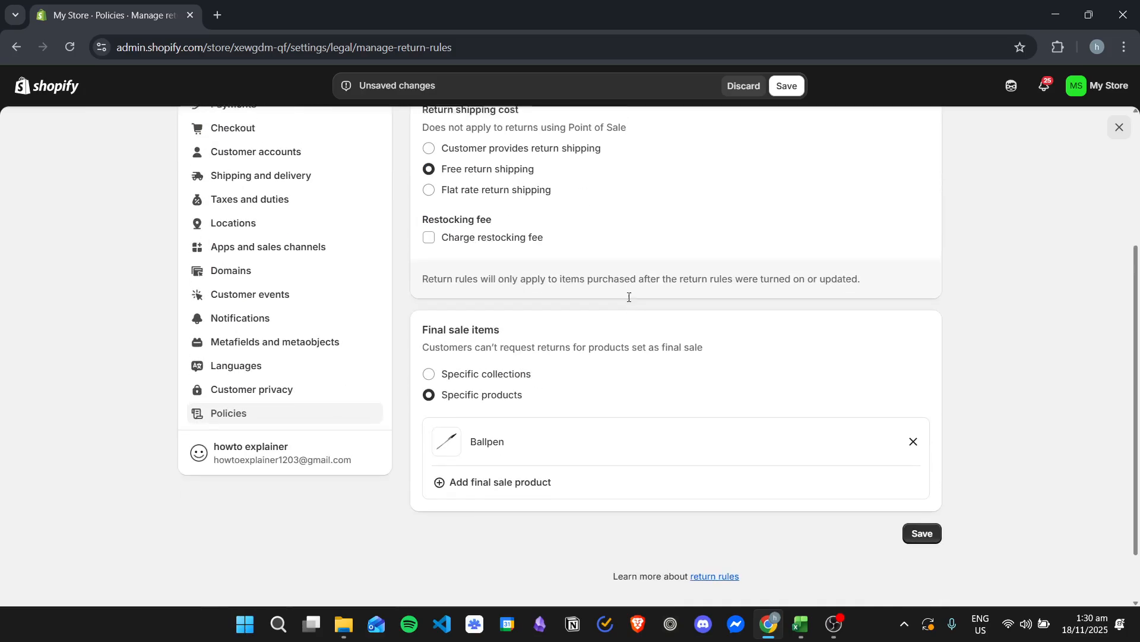
scroll(628, 301, down, 1)
click(939, 466)
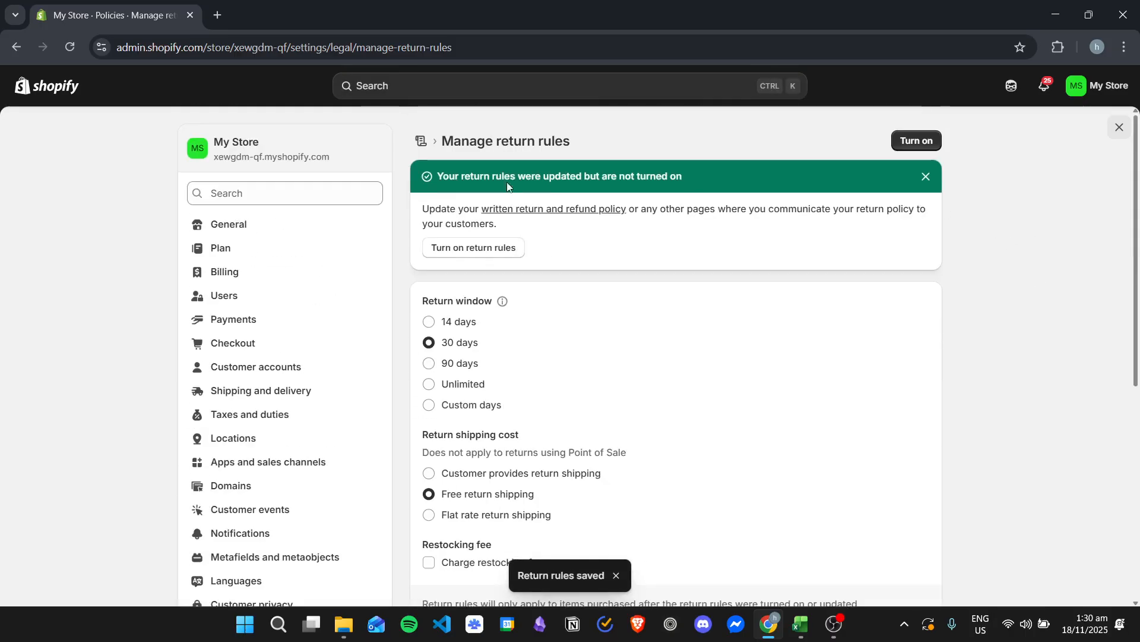
scroll(440, 196, down, 2)
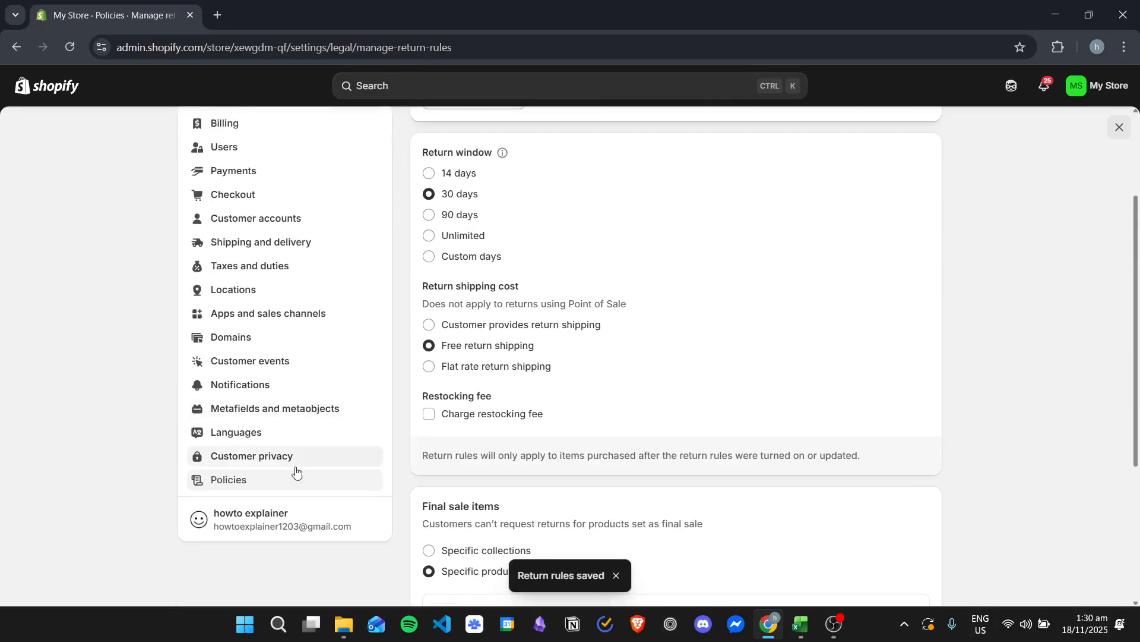
click(300, 478)
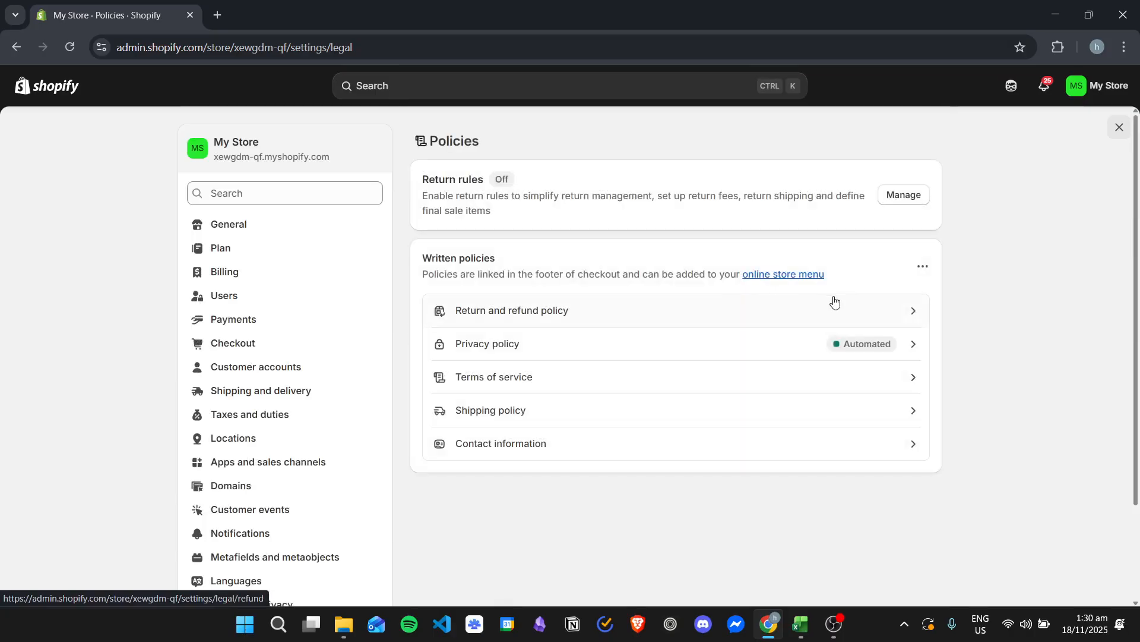